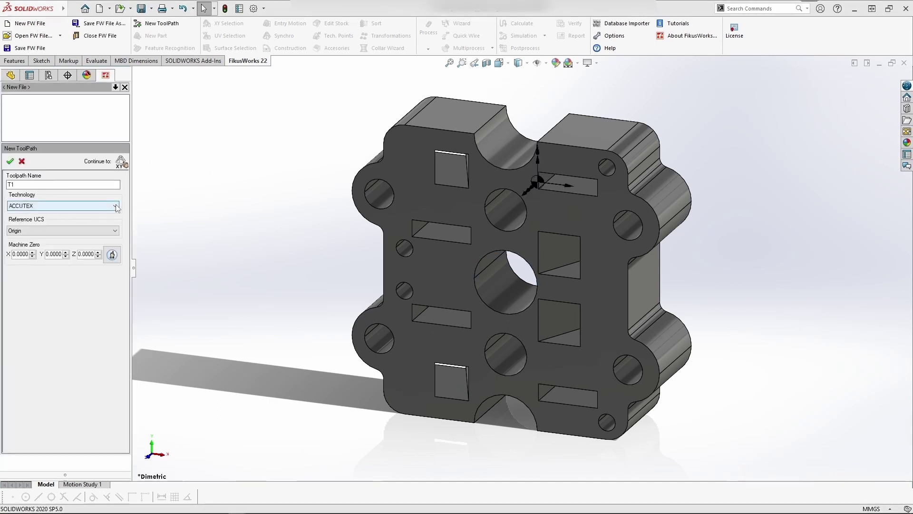
- Create toolpath T1 on the AgieCharmilles CUT P 550 technology and proceed to surface selection
click(116, 205)
drag(113, 226, 107, 290)
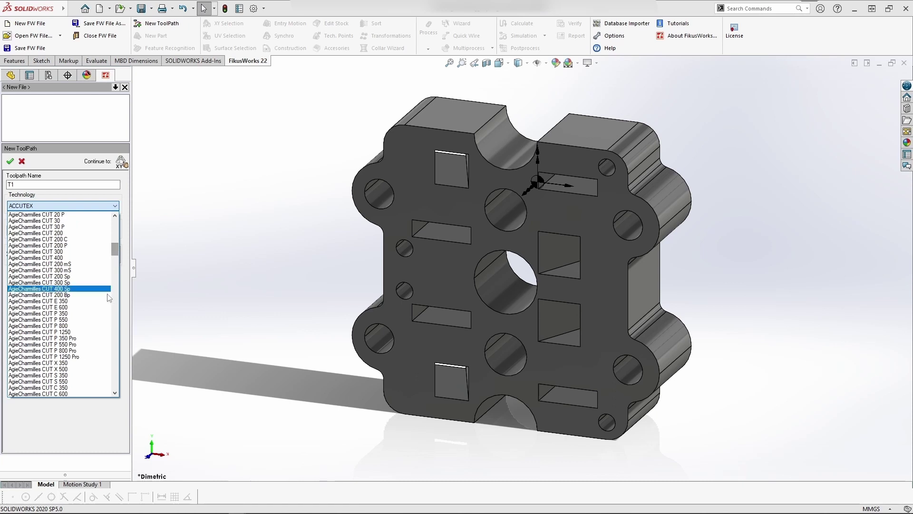
click(85, 324)
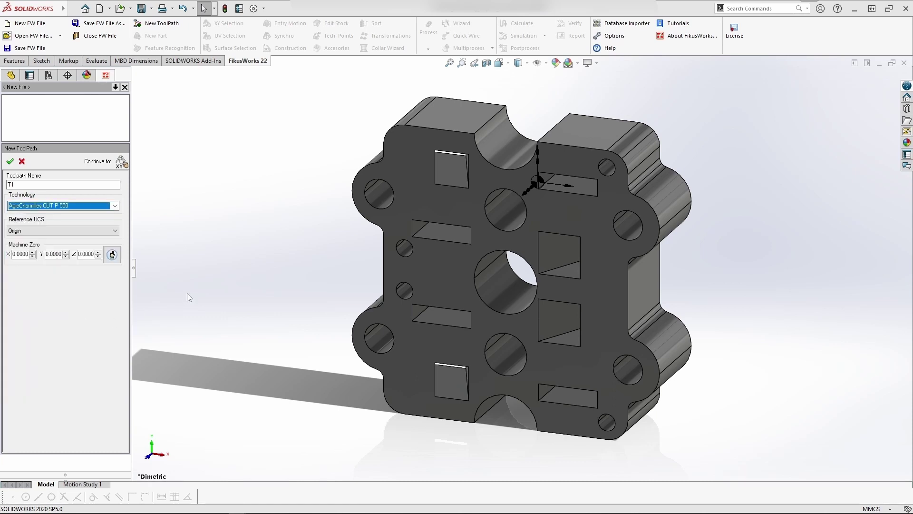
click(122, 162)
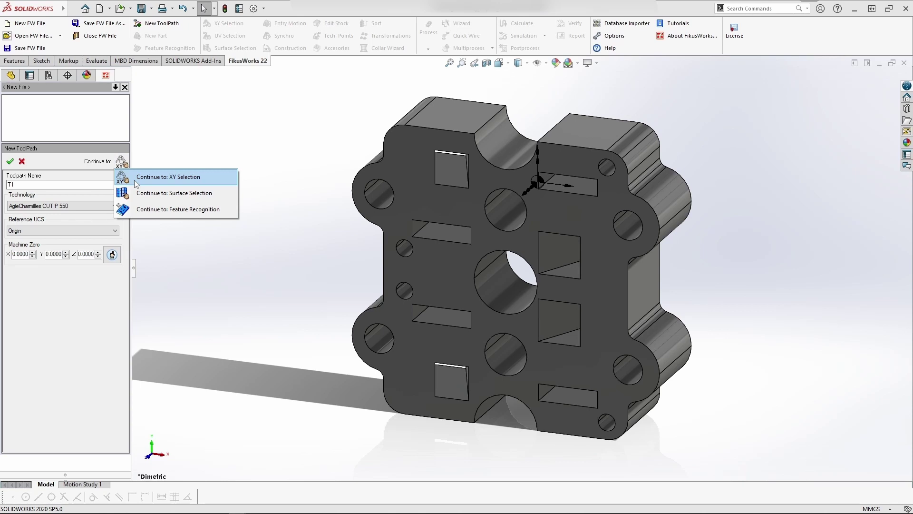
click(144, 193)
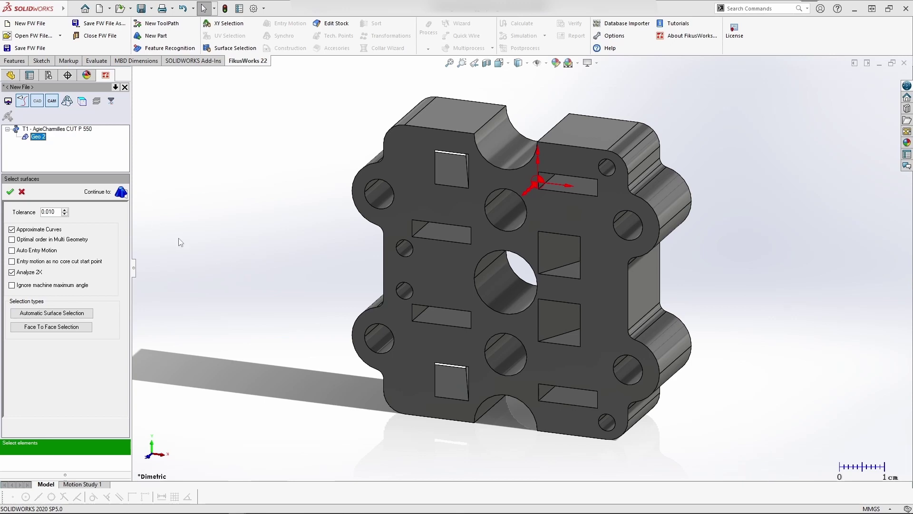
- Pick the upper-left, upper-right, lower-right and bottom-left inclined rectangular pockets of the plate
right_click(264, 269)
middle_drag(295, 217, 308, 181)
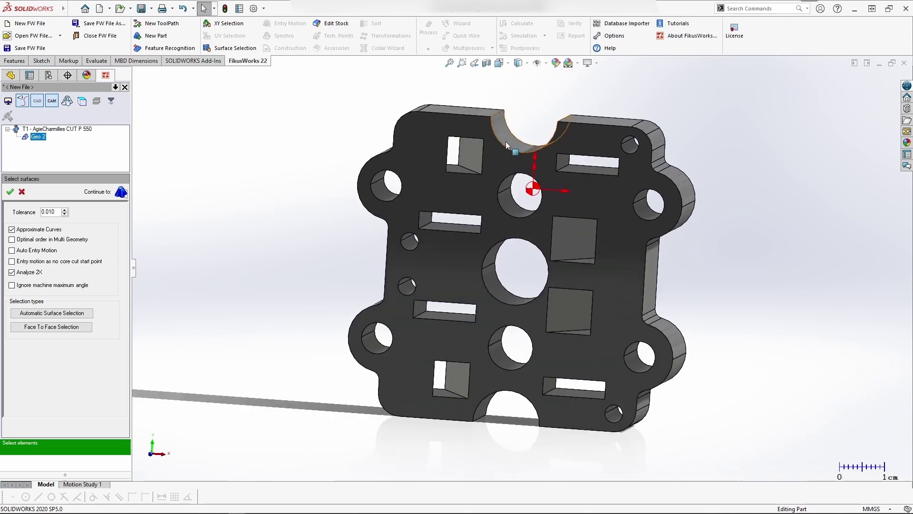
right_click(469, 158)
click(480, 152)
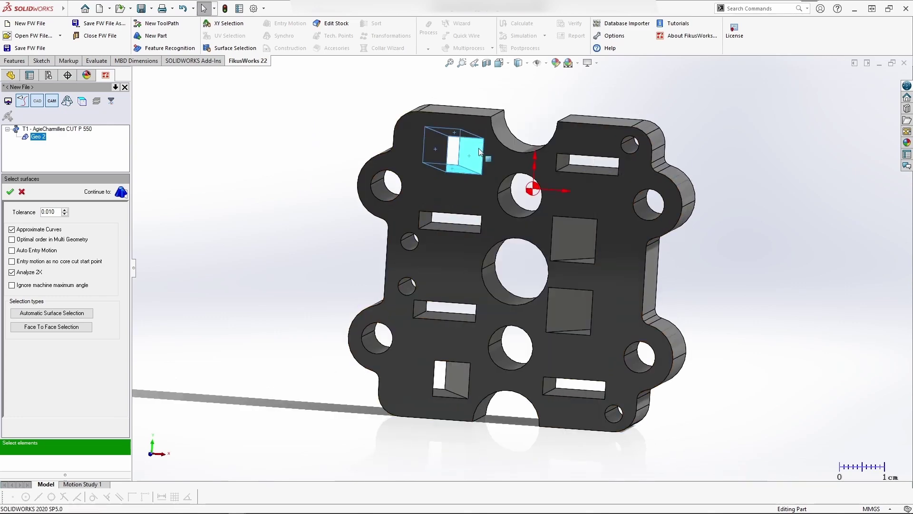
click(571, 237)
right_click(570, 237)
key(Escape)
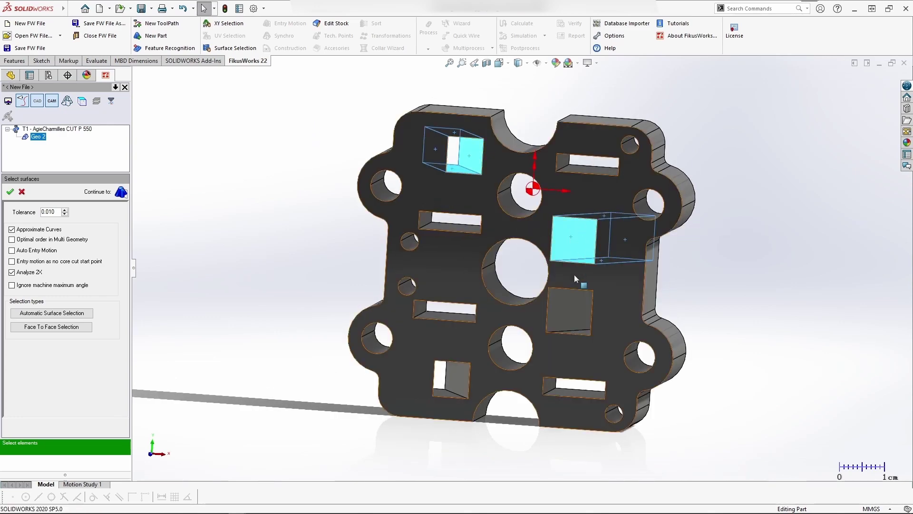
right_click(571, 307)
key(Escape)
right_click(447, 377)
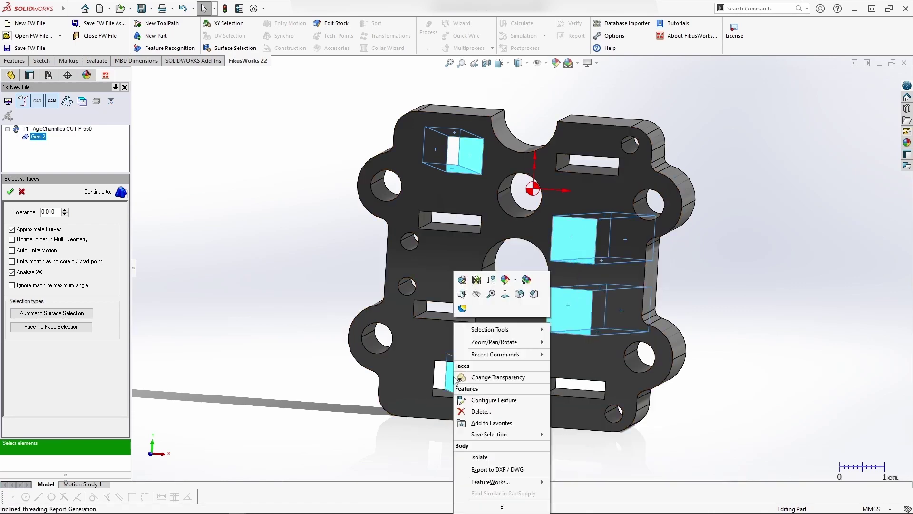
key(Escape)
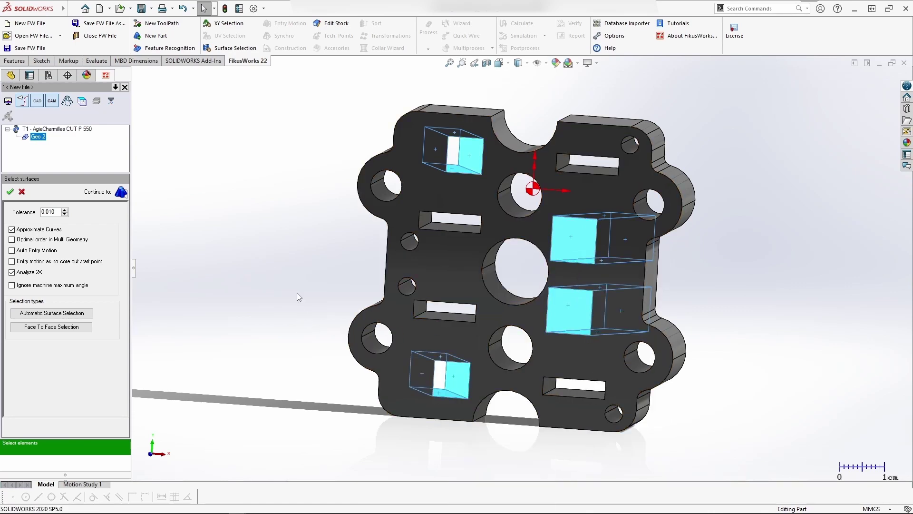
middle_drag(297, 292, 306, 223)
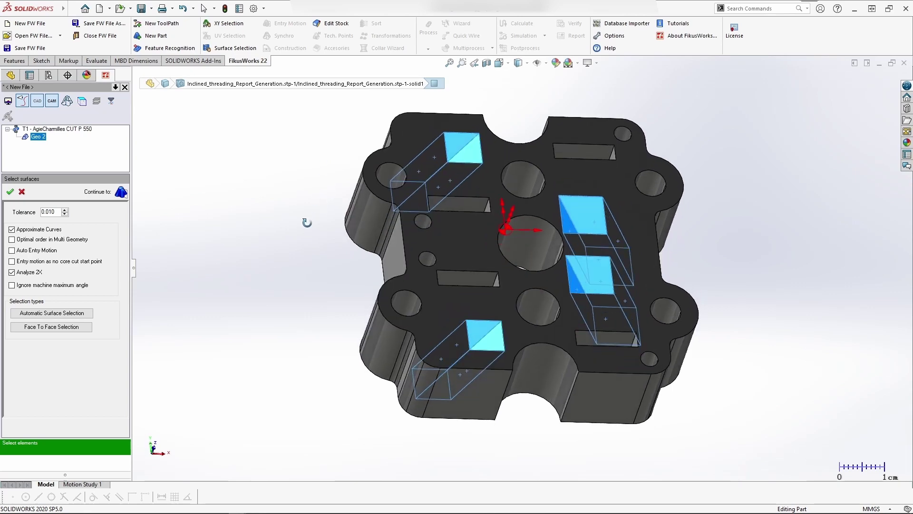
- View the plate from the top and continue to the Entry Motion step
key(ctrl+5)
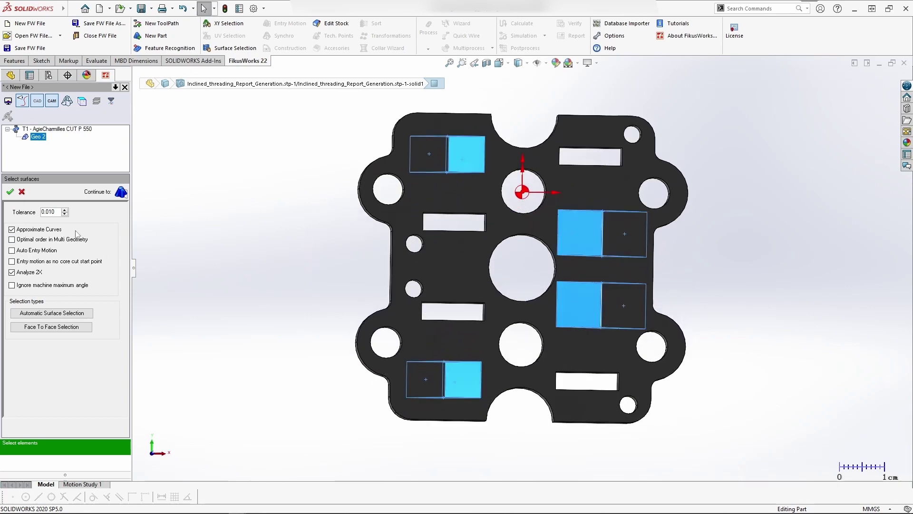
click(121, 192)
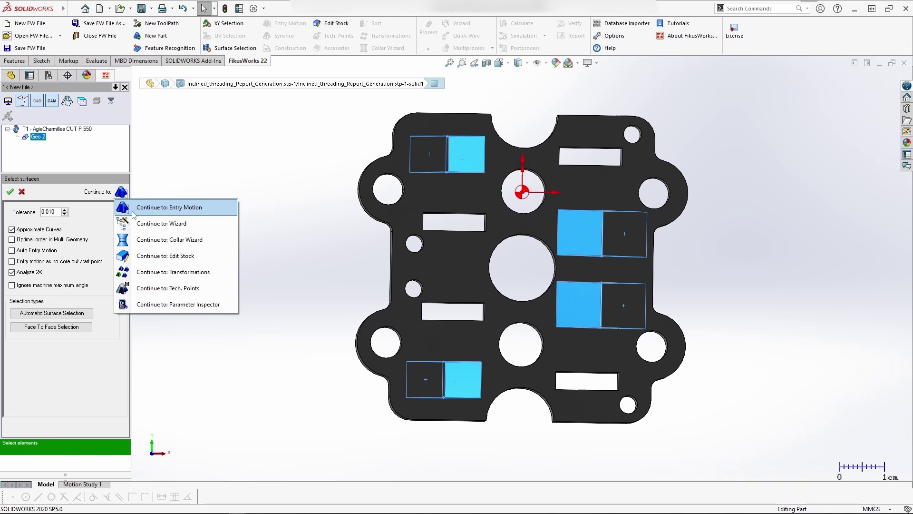
click(133, 213)
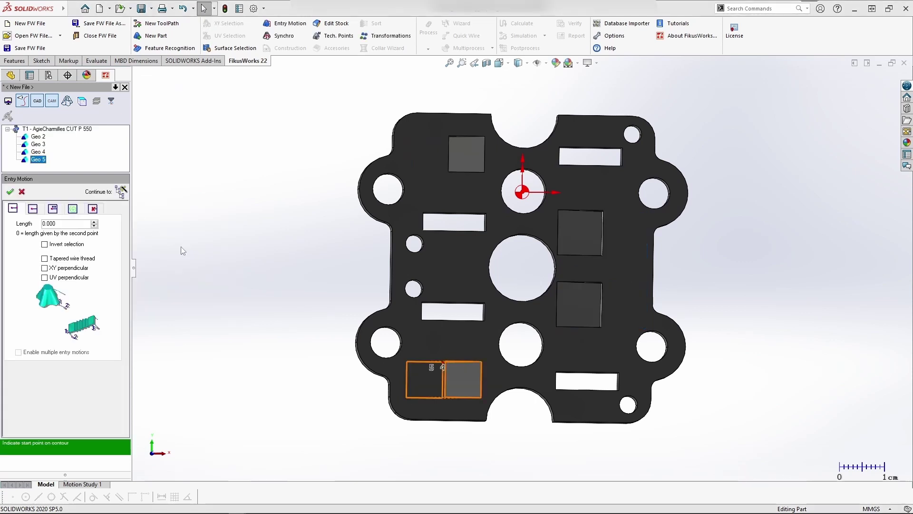
- Enable tapered wire threading and set the start, XY and UV approximation points on Geo 5
click(45, 258)
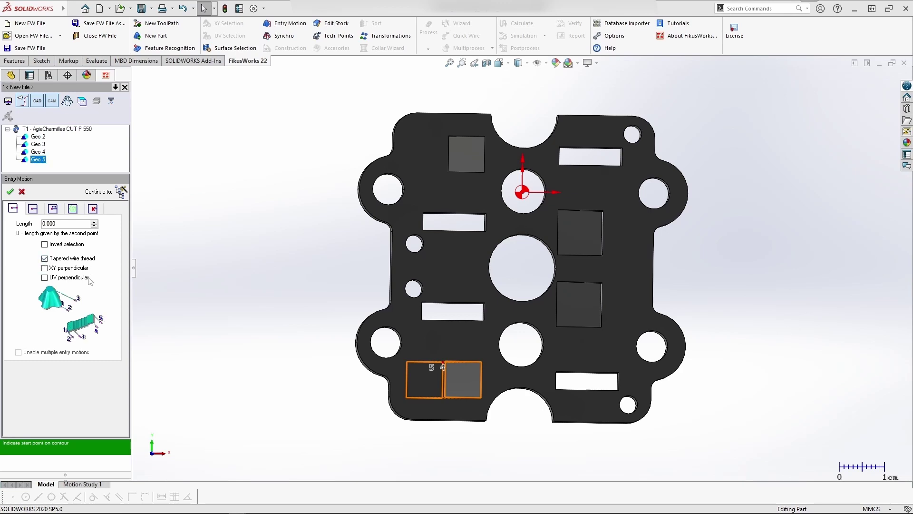
middle_drag(445, 393, 354, 384)
scroll(480, 376, up, 3)
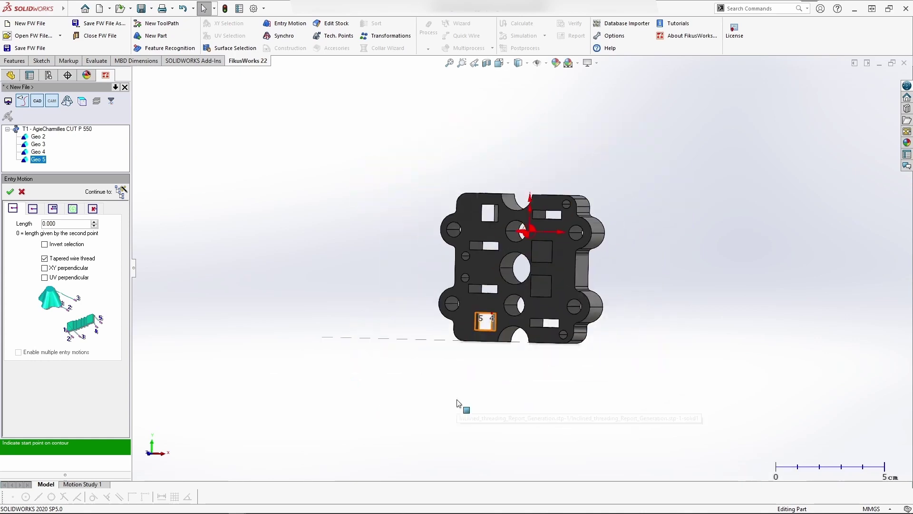
scroll(493, 324, down, 6)
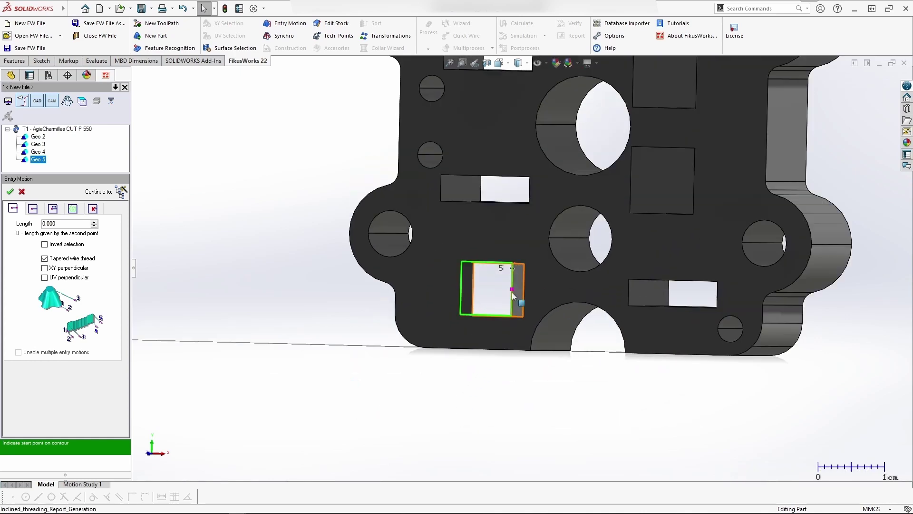
click(494, 304)
click(489, 304)
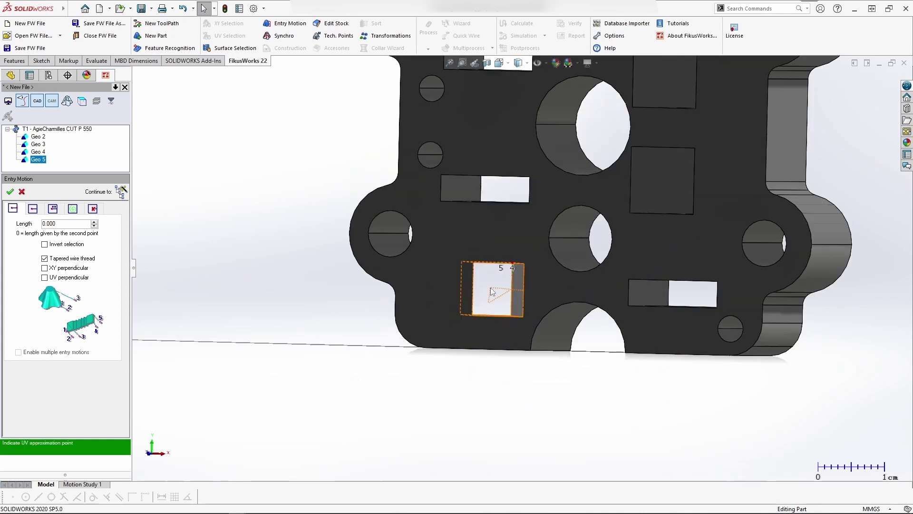
click(492, 294)
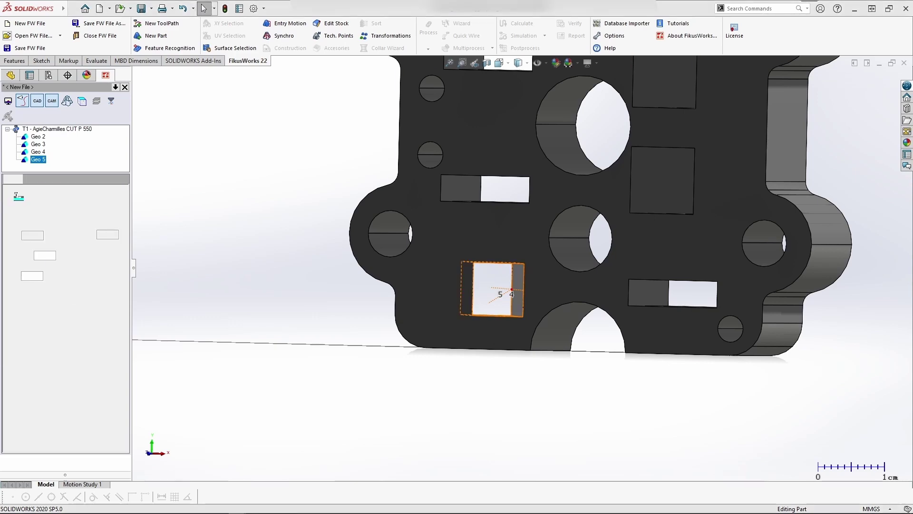
- Review the Geo 5 and Geo 4 properties and view the plate from the front
click(31, 160)
click(37, 152)
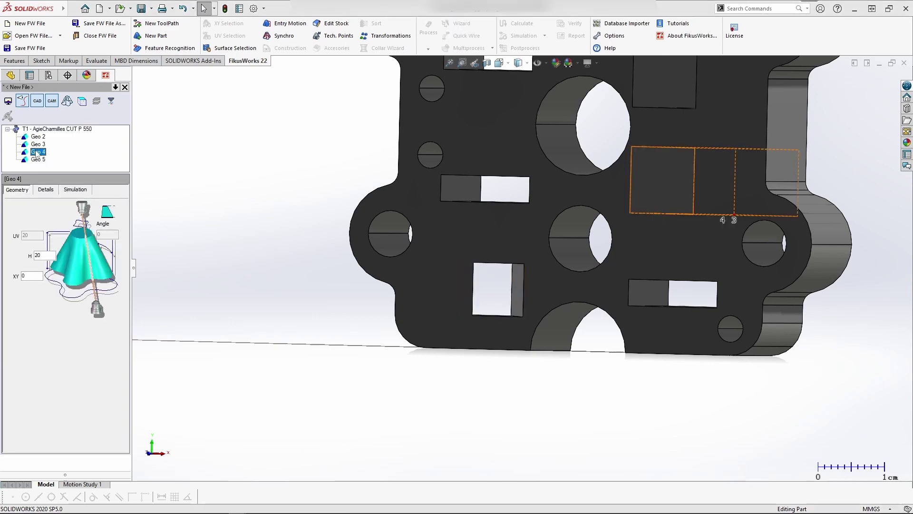
scroll(598, 247, down, 3)
scroll(598, 246, up, 3)
middle_drag(572, 261, 617, 262)
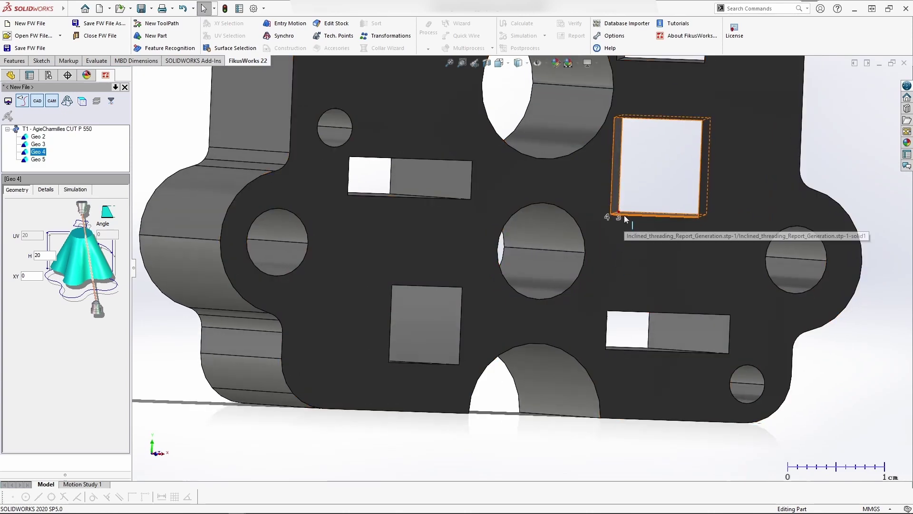
scroll(624, 215, up, 4)
key(ctrl+1)
scroll(603, 117, down, 3)
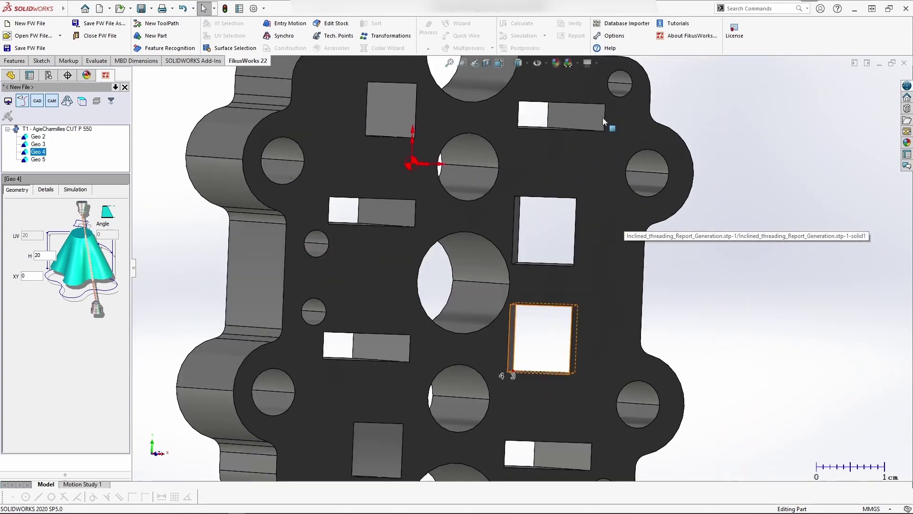
- Define the Geo 4 entry motion with its start and XY approximation points
click(263, 24)
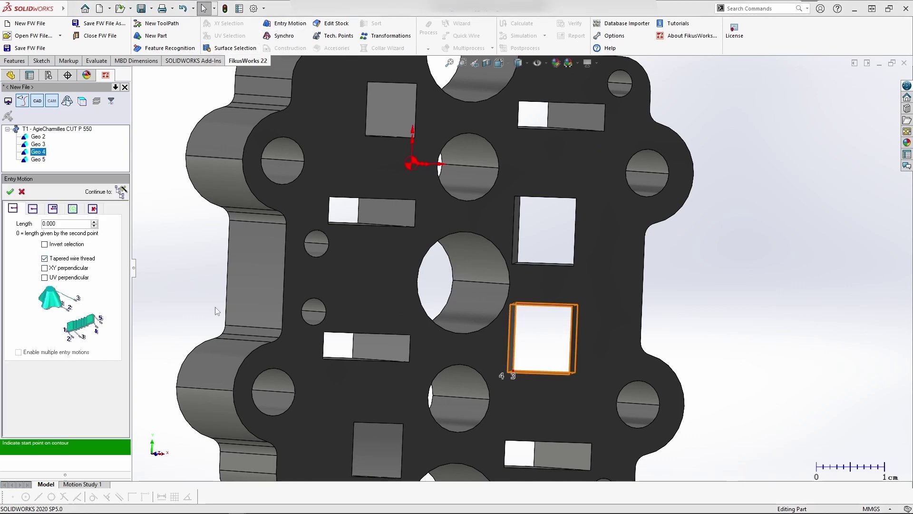
click(536, 362)
click(545, 341)
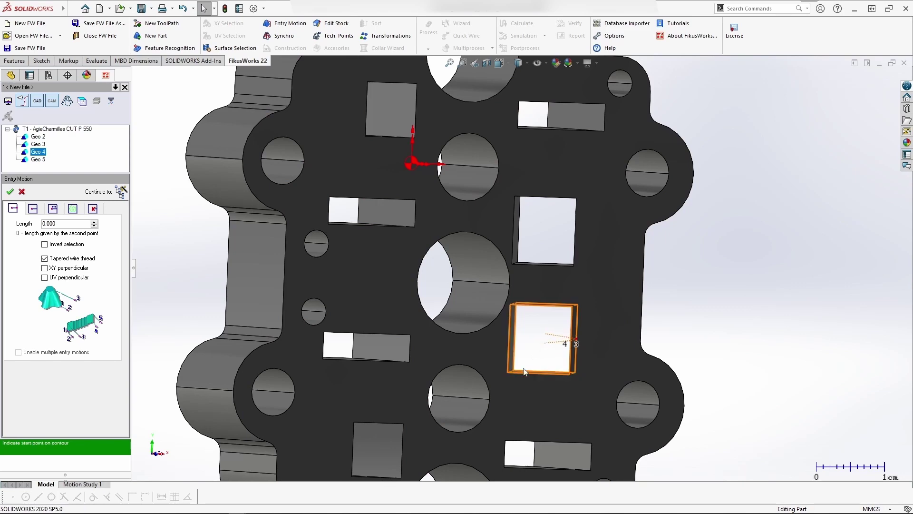
click(10, 191)
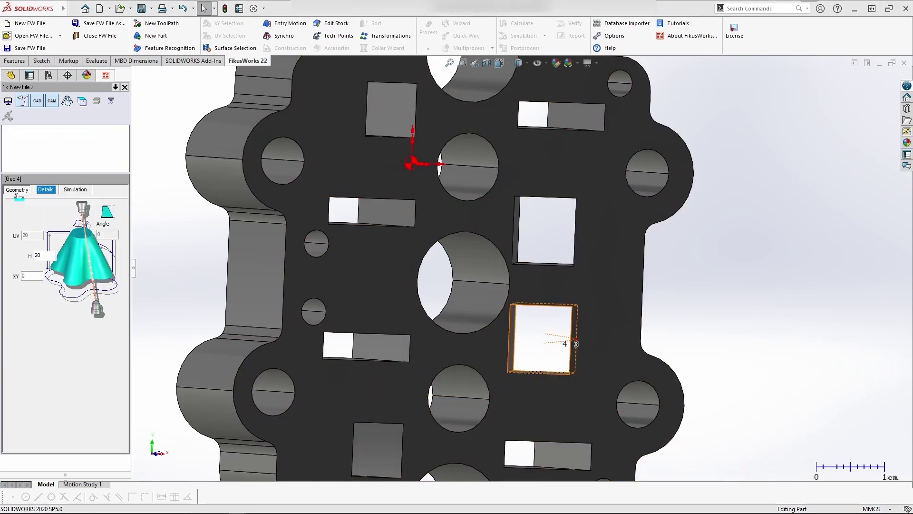
- Give Geo 3 a tapered-wire entry motion with start, XY and UV approximation points
click(37, 145)
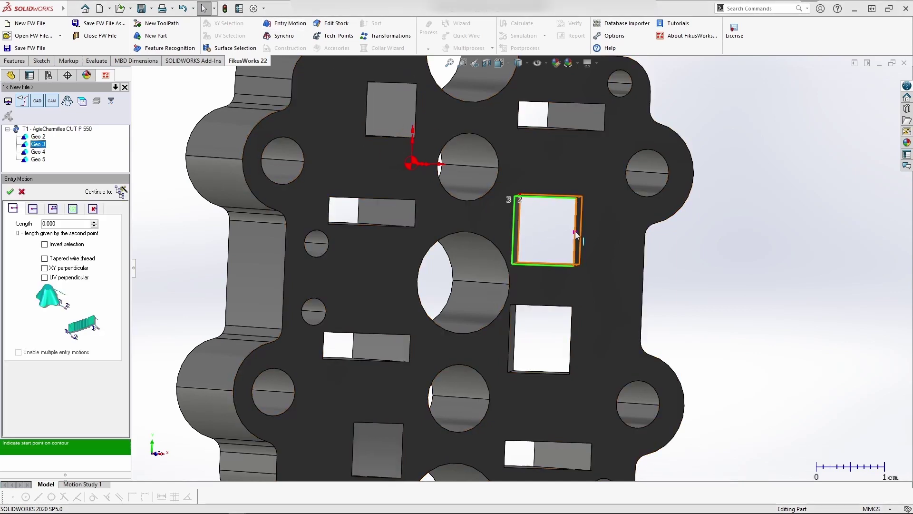
click(575, 233)
click(543, 237)
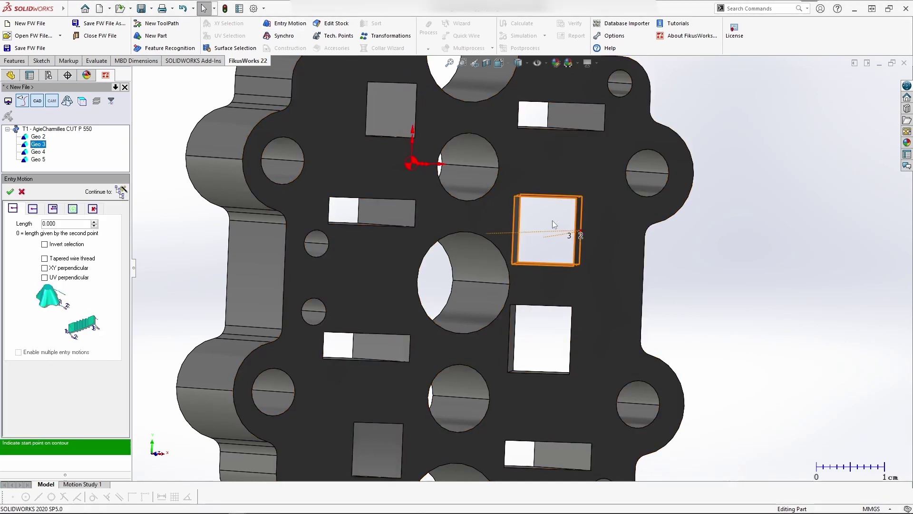
click(45, 258)
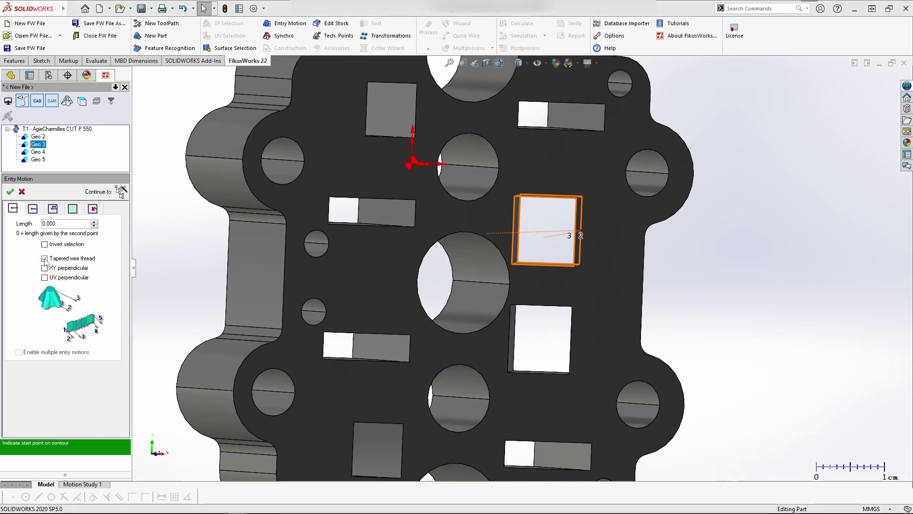
click(576, 233)
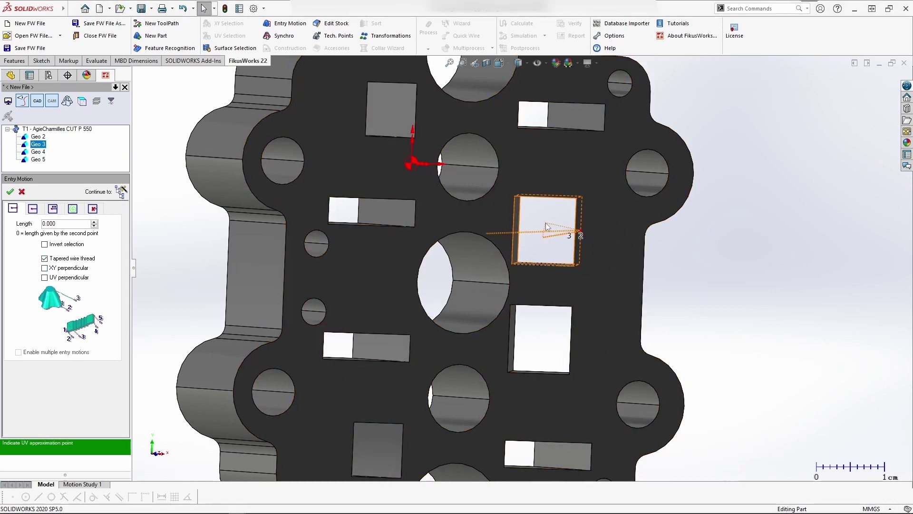
click(545, 223)
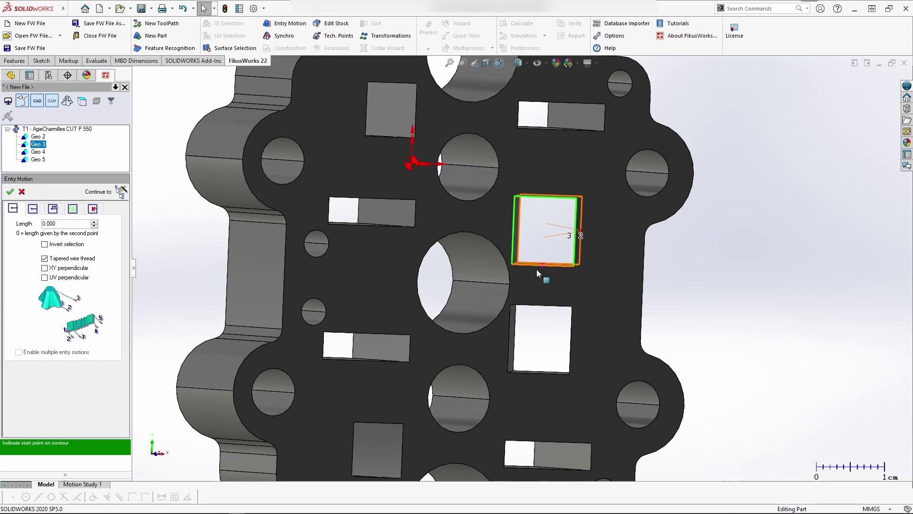
click(10, 193)
middle_drag(340, 169, 362, 251)
click(38, 136)
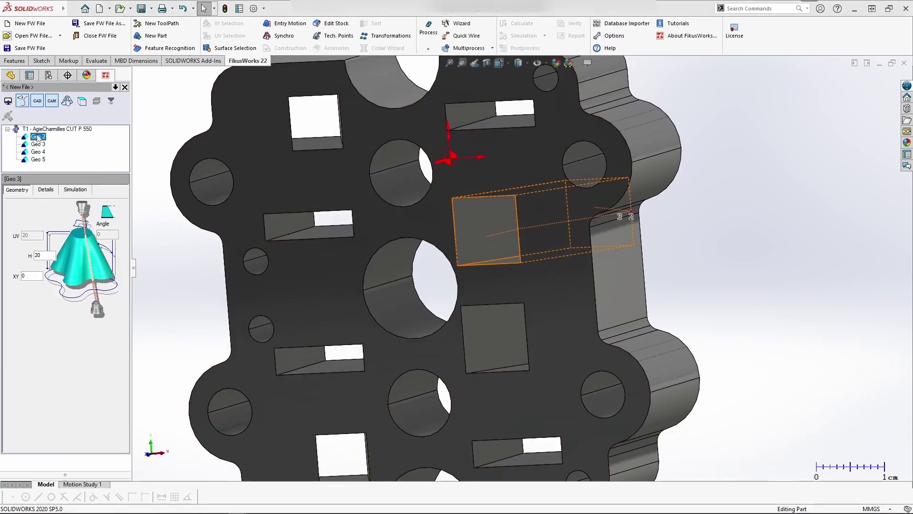
- Start the Geo 2 entry motion, place an XY approximation point and enable tapered wire threading
click(292, 23)
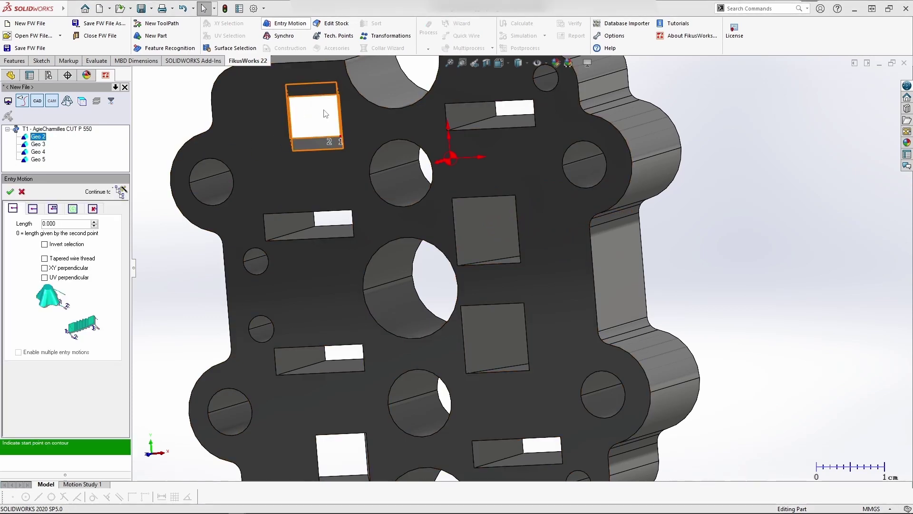
click(314, 121)
click(45, 258)
middle_drag(364, 226, 356, 219)
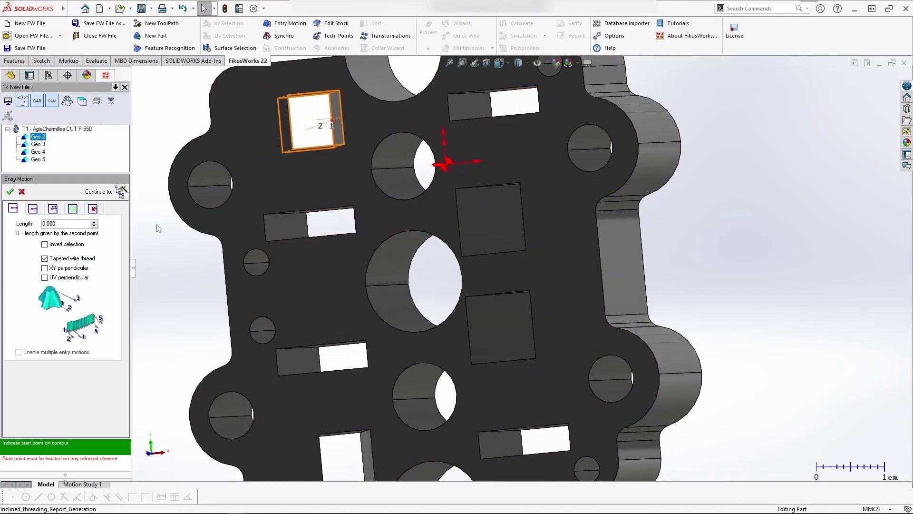
middle_drag(291, 137, 294, 134)
click(150, 454)
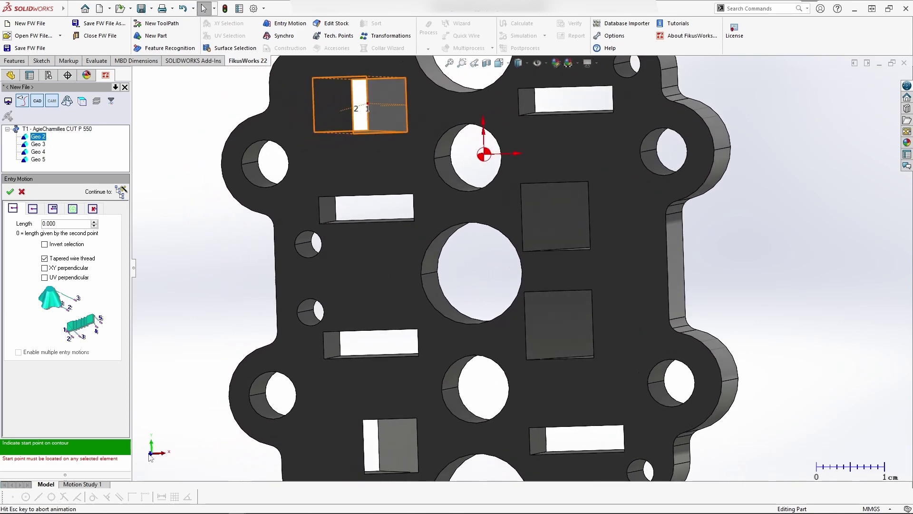
mouse_move(272, 383)
middle_down()
mouse_move(261, 379)
mouse_move(262, 394)
middle_up()
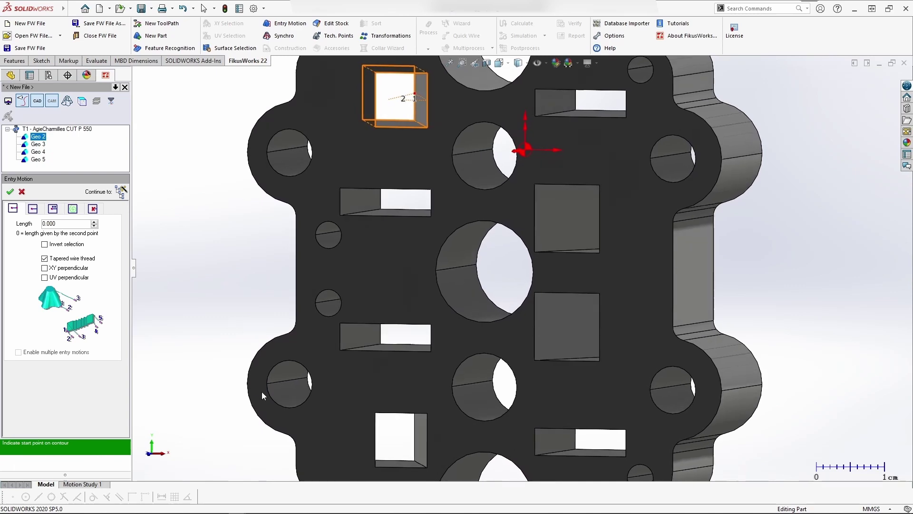
- Set Geo 2's start, XY and UV approximation points and confirm the entry motion
click(414, 94)
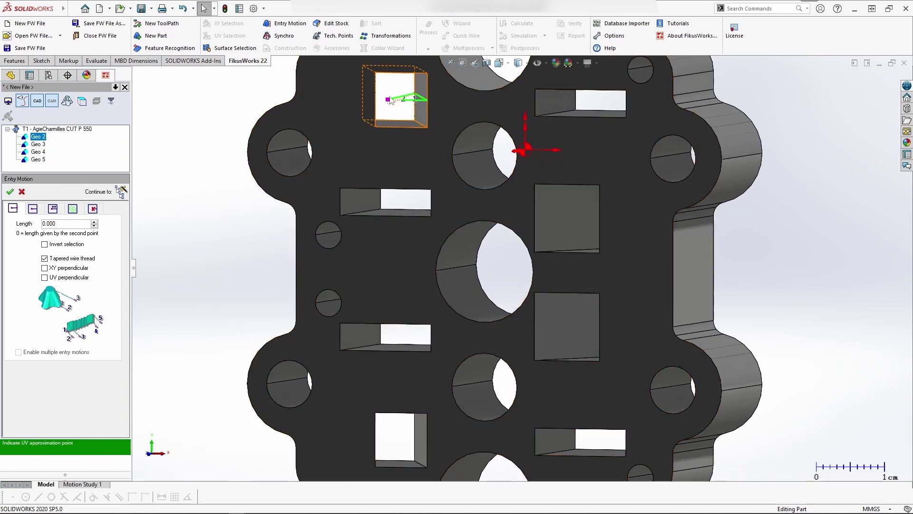
click(391, 101)
middle_drag(384, 164, 344, 190)
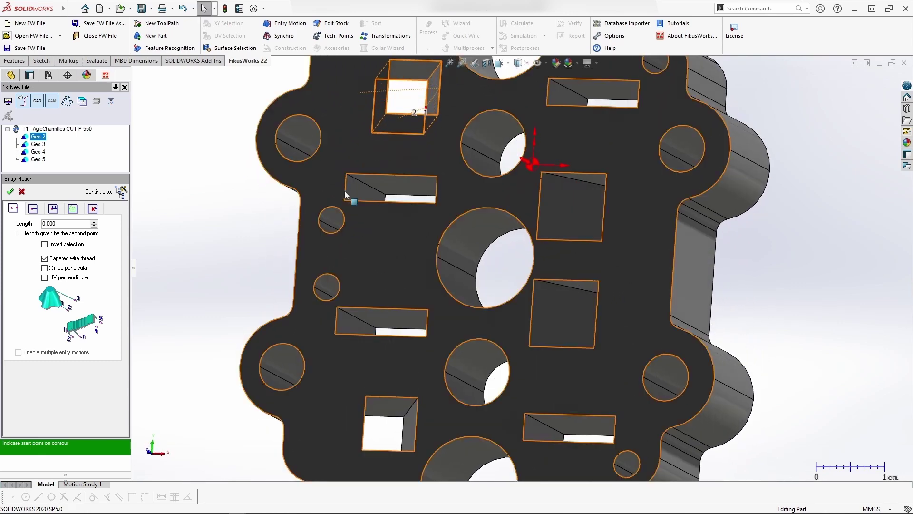
click(427, 104)
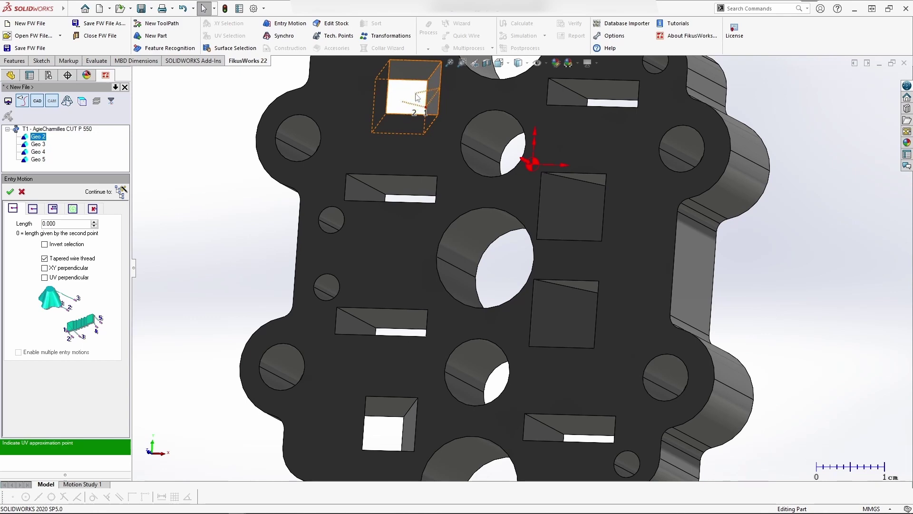
click(409, 125)
middle_drag(409, 124, 412, 143)
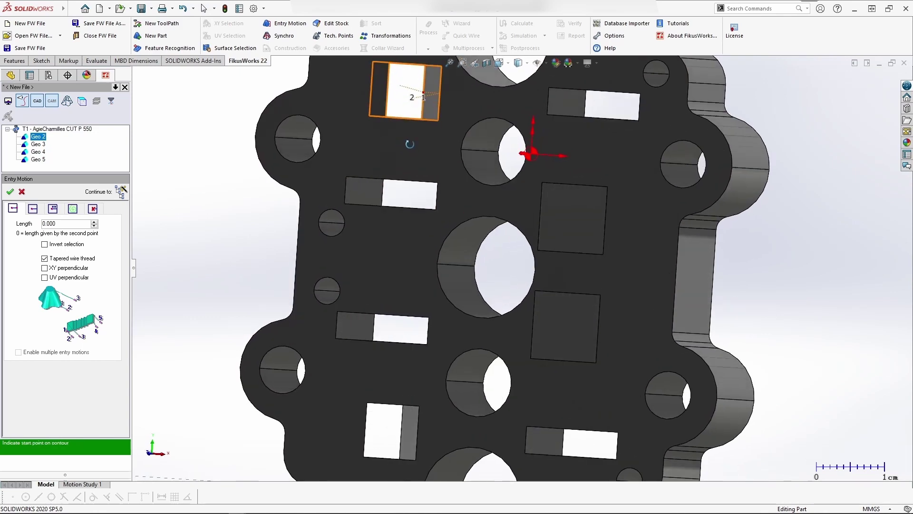
click(10, 191)
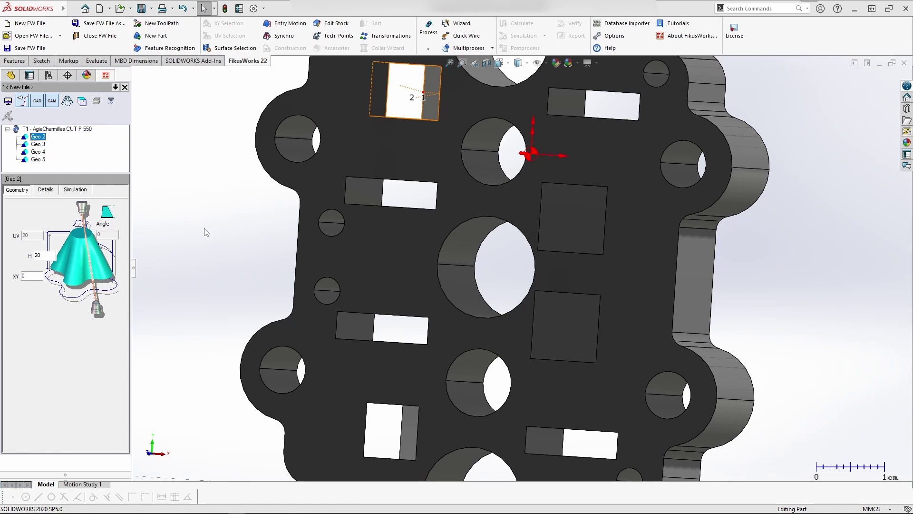
- Apply a Variable Conic process to pockets Geo 2 through Geo 5
ctrl+click(41, 144)
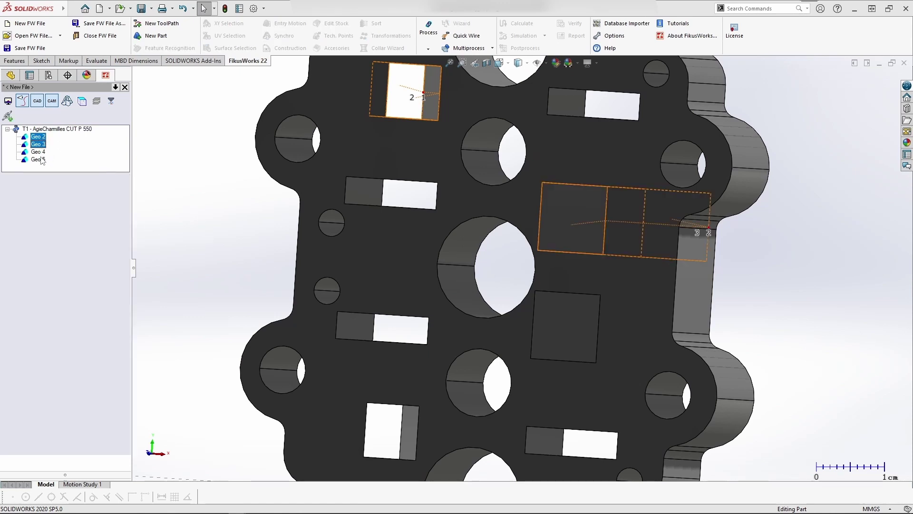
ctrl+click(41, 152)
ctrl+click(39, 159)
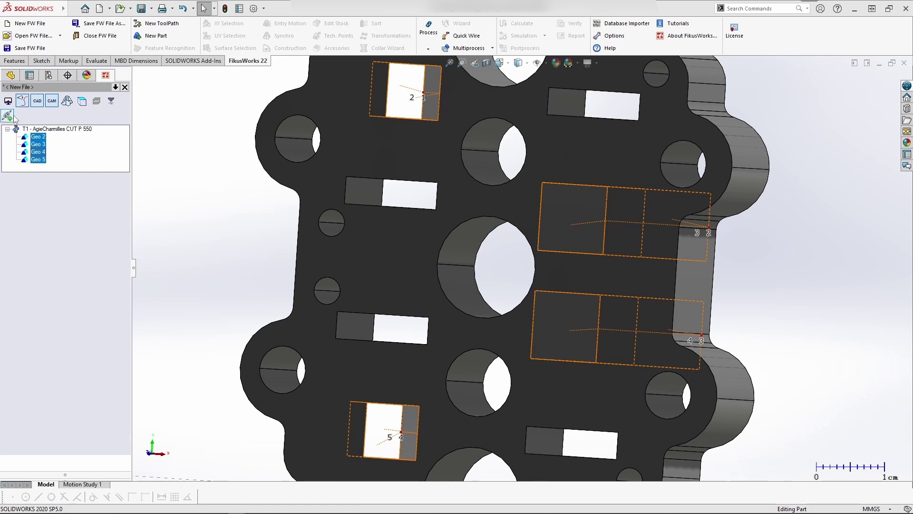
click(428, 49)
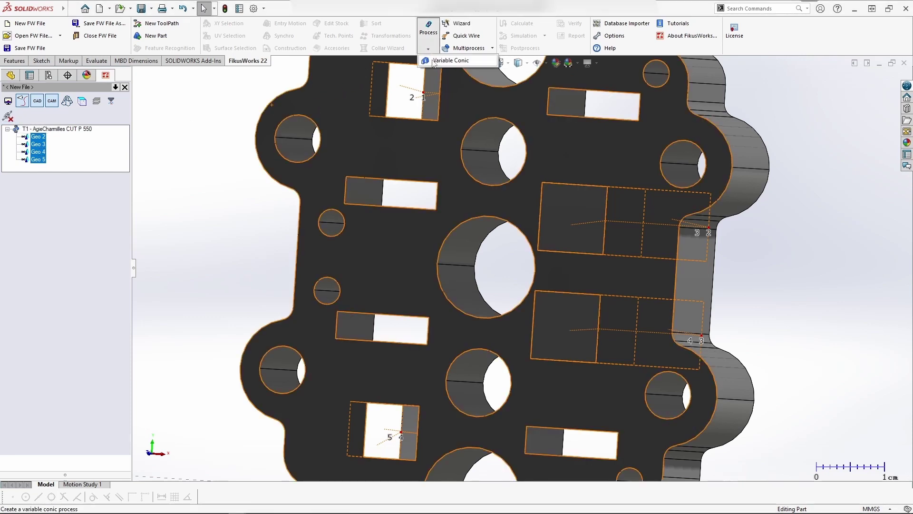
click(462, 64)
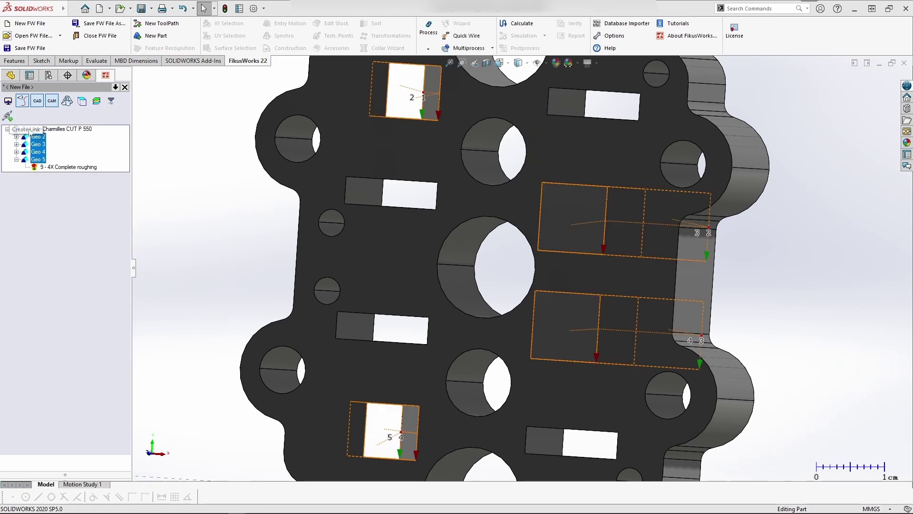
- Calculate toolpath T1 and expand Geo 2–4 to show their operations
right_click(52, 135)
click(45, 149)
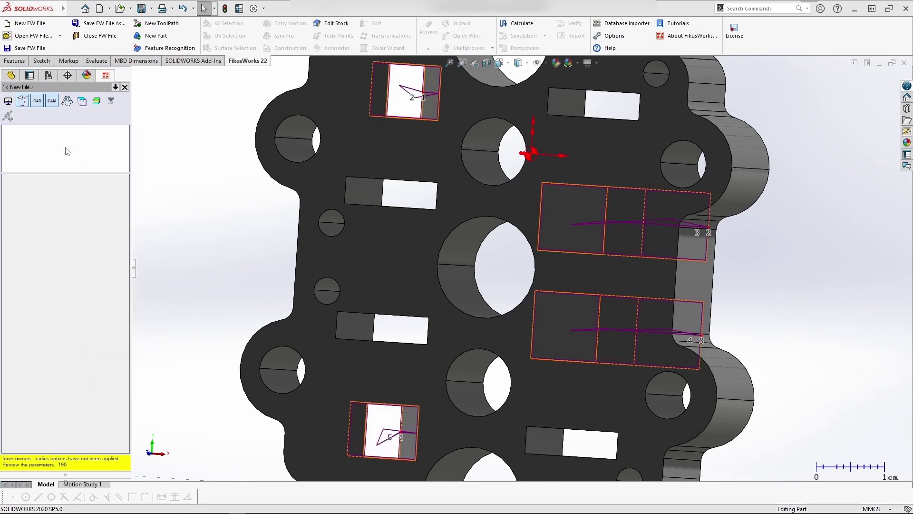
click(16, 136)
click(16, 151)
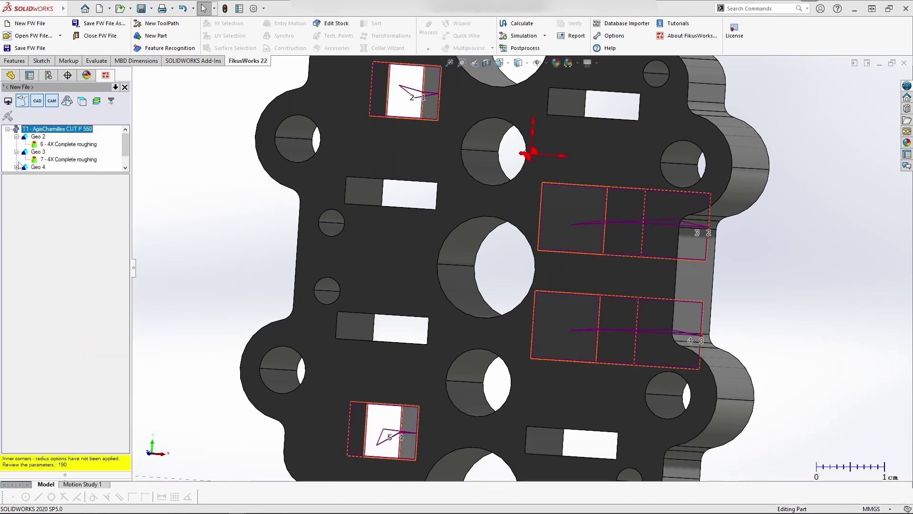
click(16, 167)
scroll(121, 151, up, 1)
- Set the part to the front view and start the wire EDM report
click(153, 455)
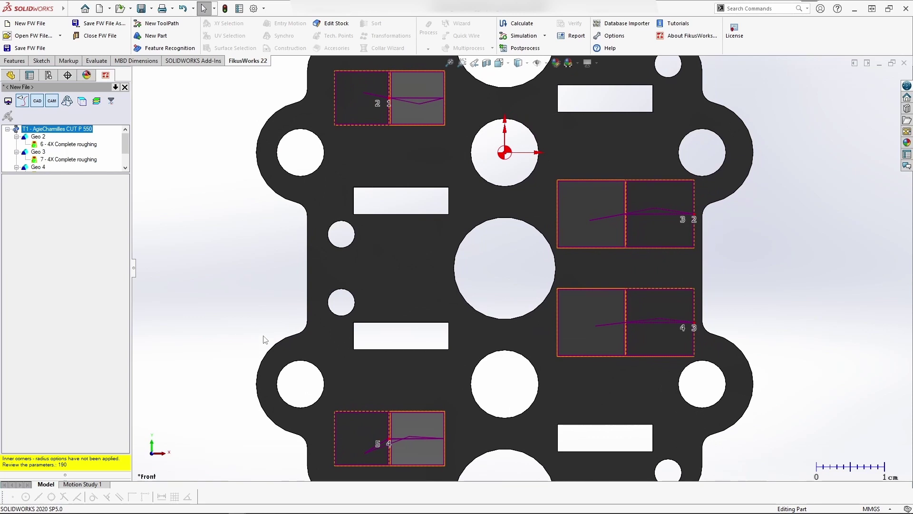
scroll(265, 339, up, 4)
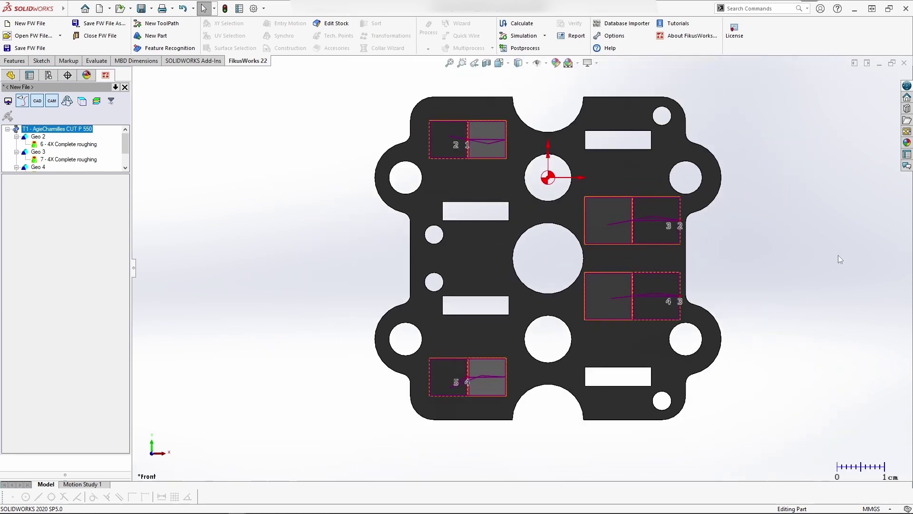
click(576, 36)
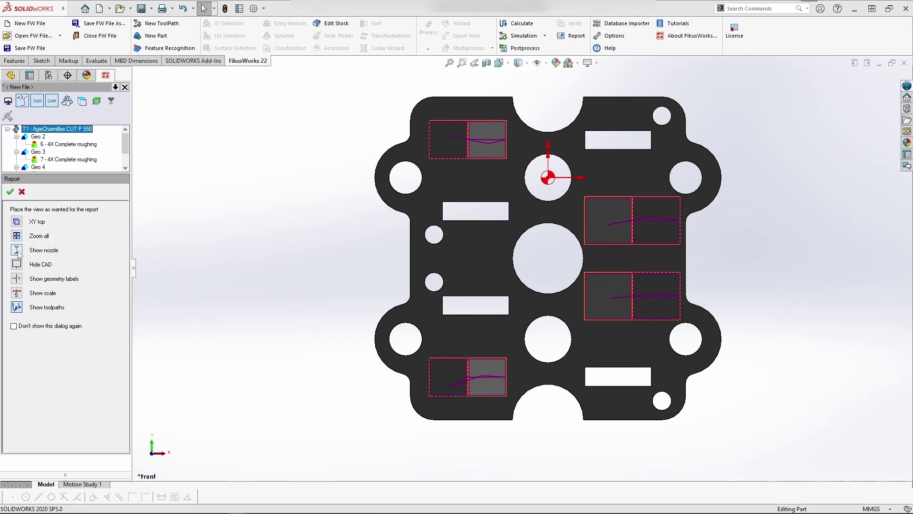
- Enter operation Taper Contour, drawing 10041994, material Steel, and select WireInfo_ThreadingPoints4X.xsl
click(9, 191)
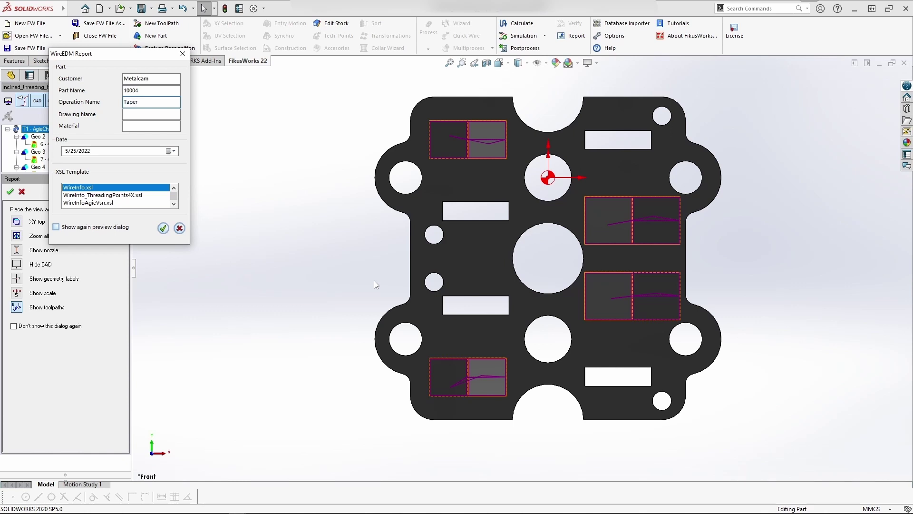
text(tour)
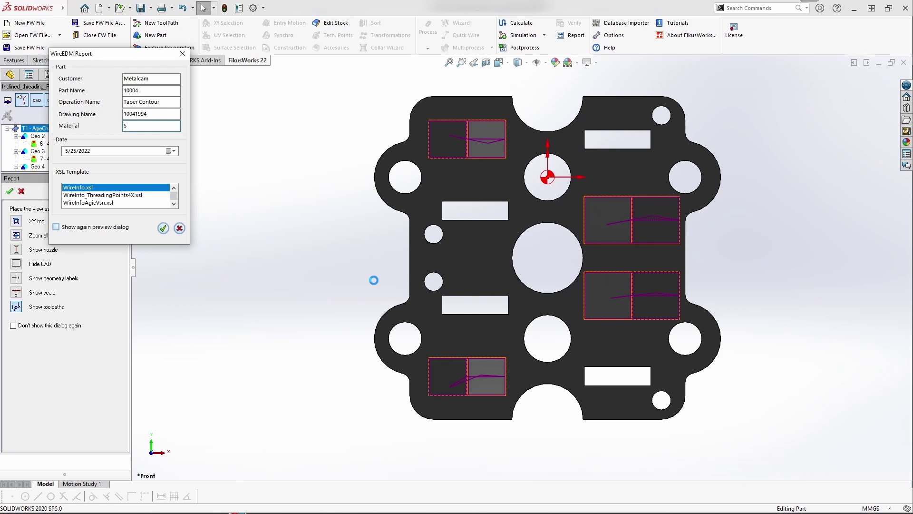
text(teel)
click(131, 195)
click(139, 235)
- Enter NA for Comment 1 and Comment 2, then fill in the creator
text(NA)
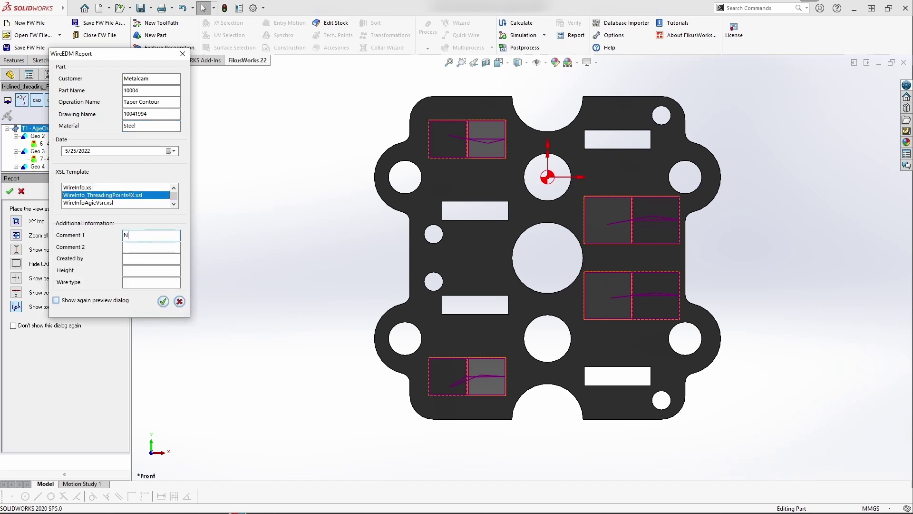
click(143, 247)
text(NA)
text(Metalcam)
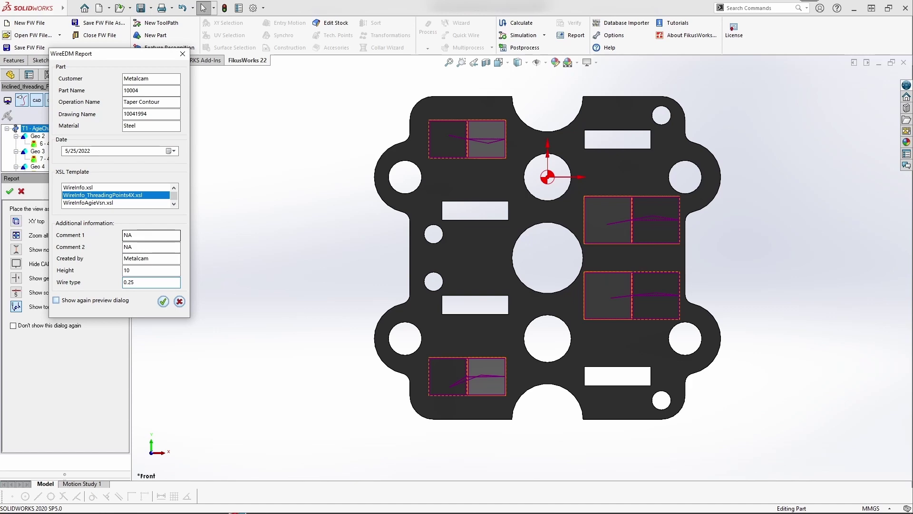
- Confirm the WireEDM Report dialog to generate the threading points report
click(161, 298)
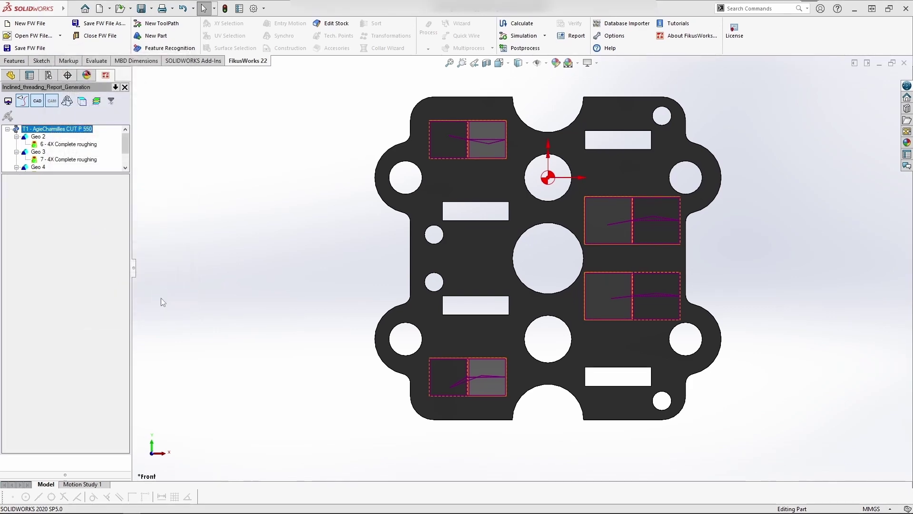